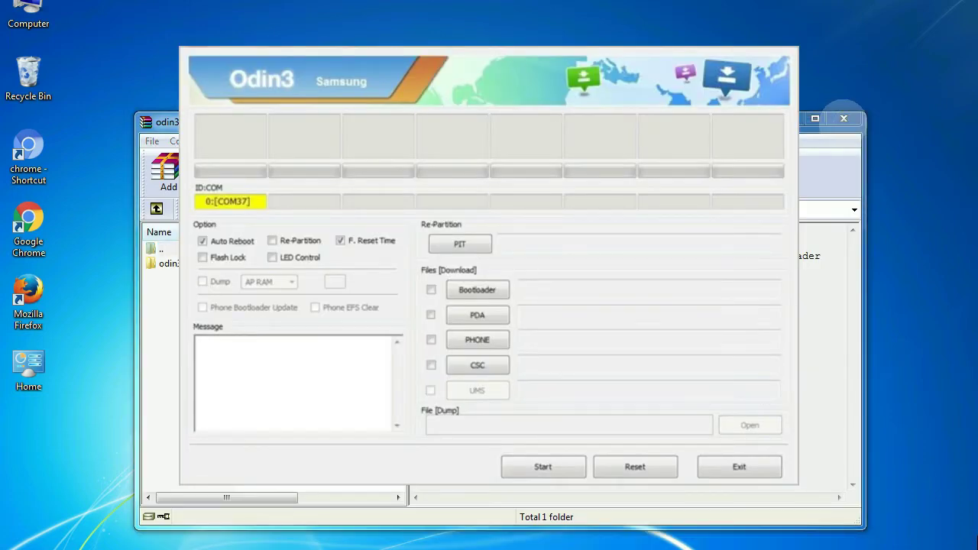
Close the archive window behind Odin3, leaving the Odin_v3.09 archive on the desktop
{"action": "left_click", "coordinate": [844, 119]}
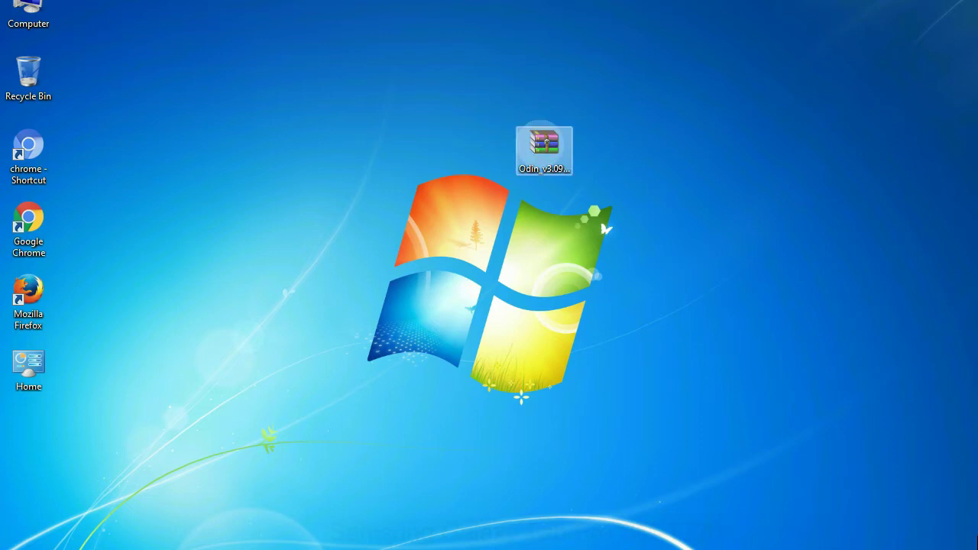
Extract the Odin_v3.09 archive onto the desktop
{"action": "right_click", "coordinate": [543, 141]}
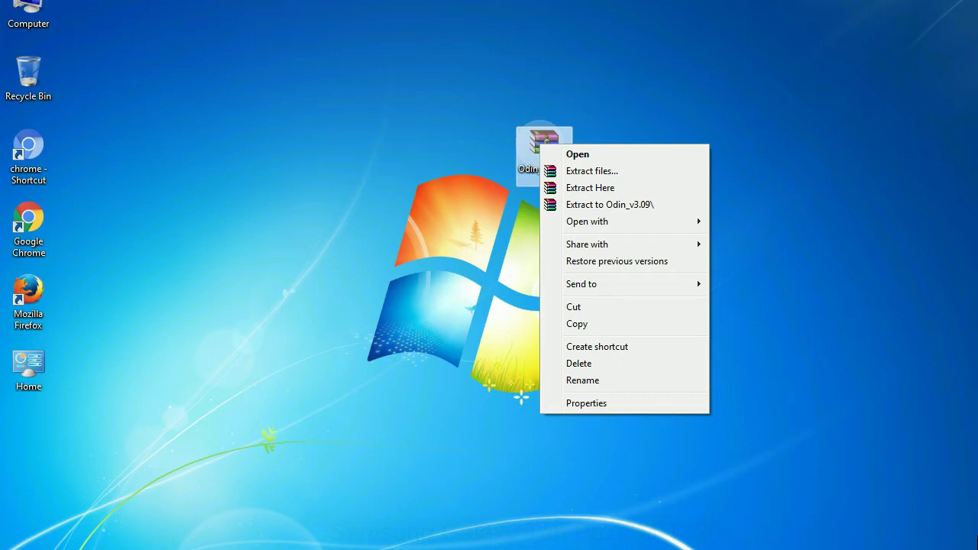
{"action": "key", "text": "Down"}
{"action": "key", "text": "Down"}
{"action": "key", "text": "Down"}
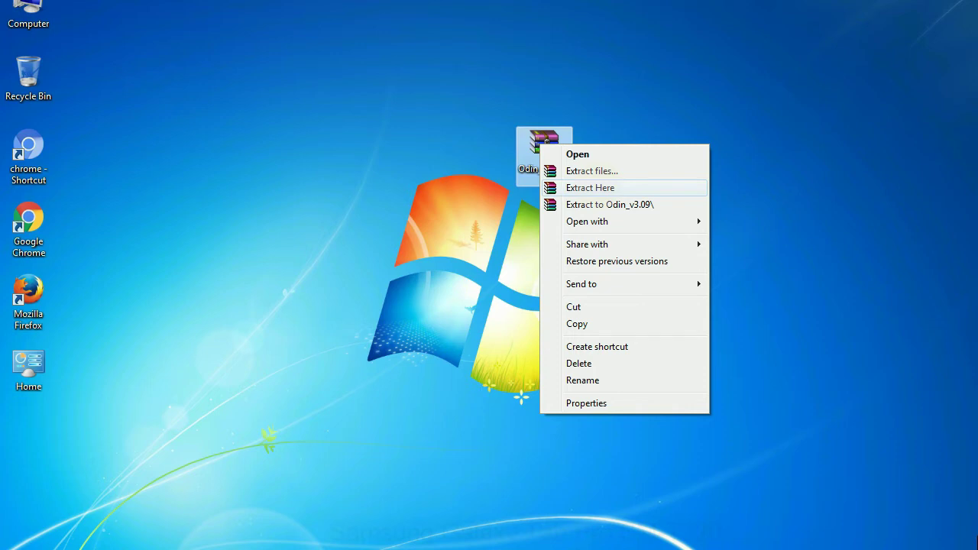
{"action": "key", "text": "Return"}
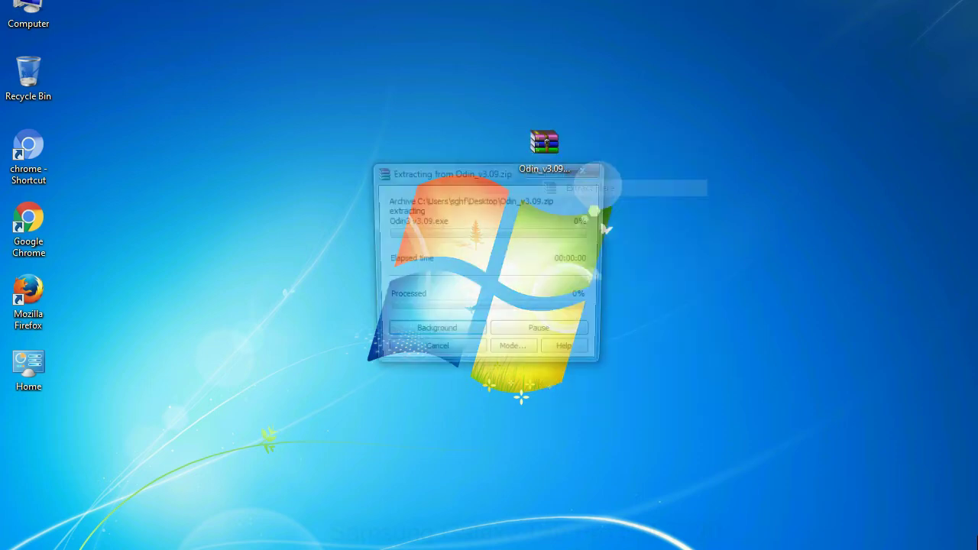
Run Odin3 v3.09.exe from the extracted folder as administrator
{"action": "double_click", "coordinate": [424, 148]}
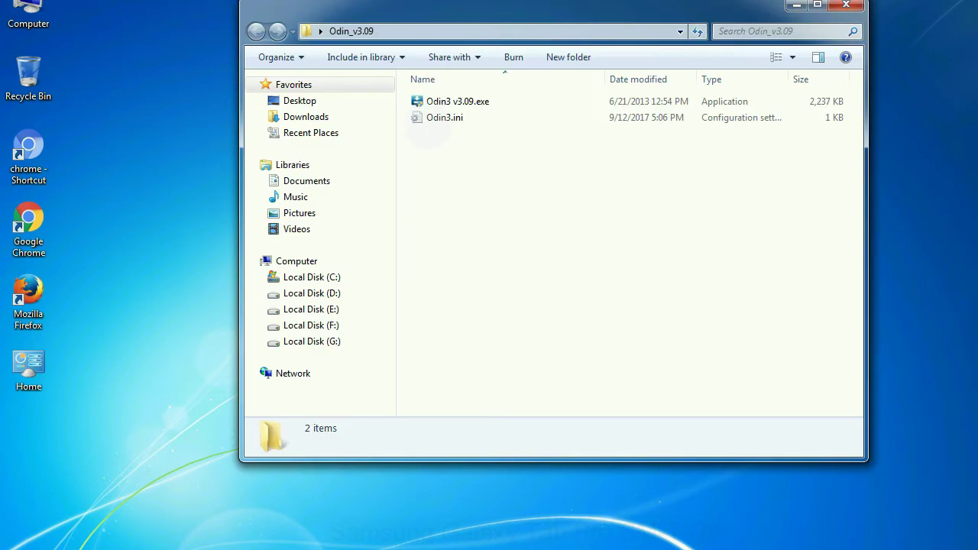
{"action": "right_click", "coordinate": [443, 103]}
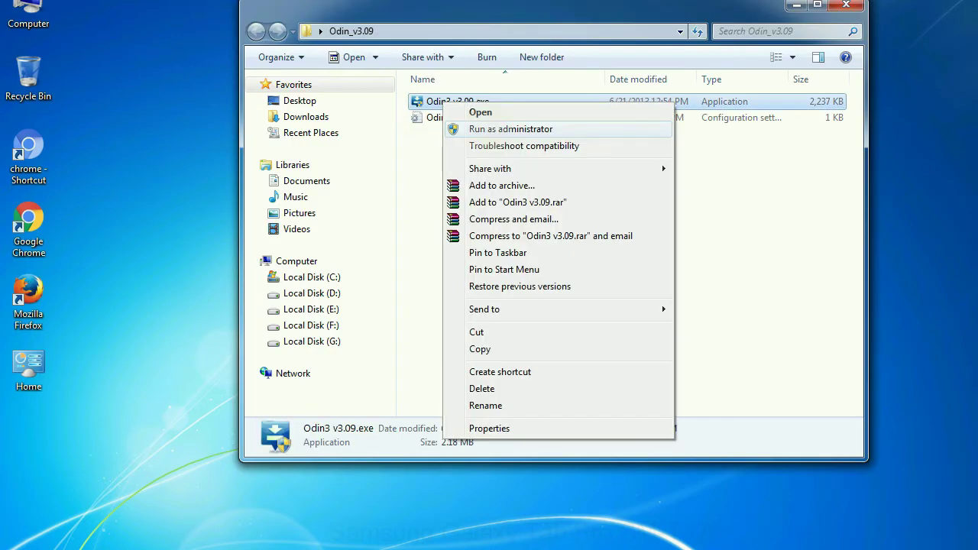
{"action": "left_click", "coordinate": [511, 129]}
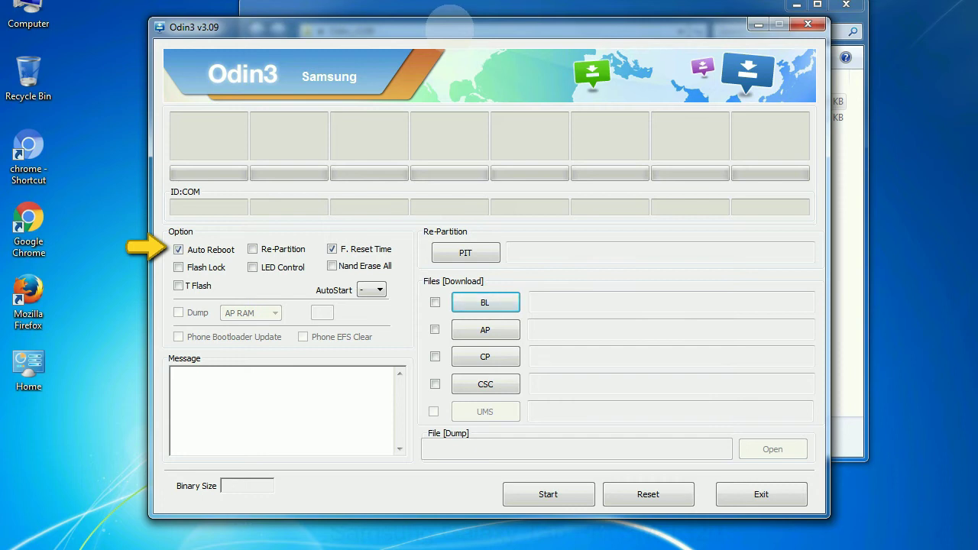
{"action": "left_click_drag", "start_coordinate": [451, 26], "coordinate": [485, 8]}
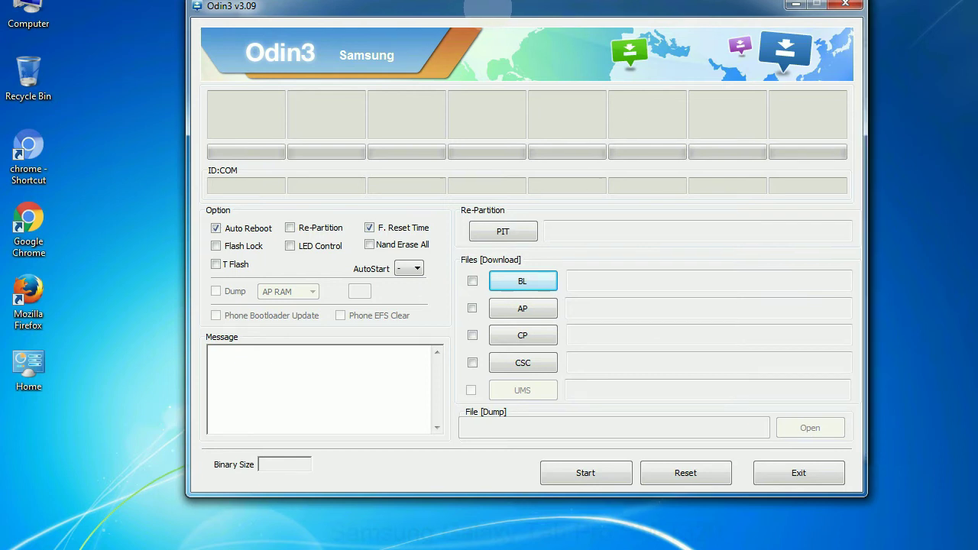
{"action": "left_click_drag", "start_coordinate": [483, 10], "coordinate": [488, 4]}
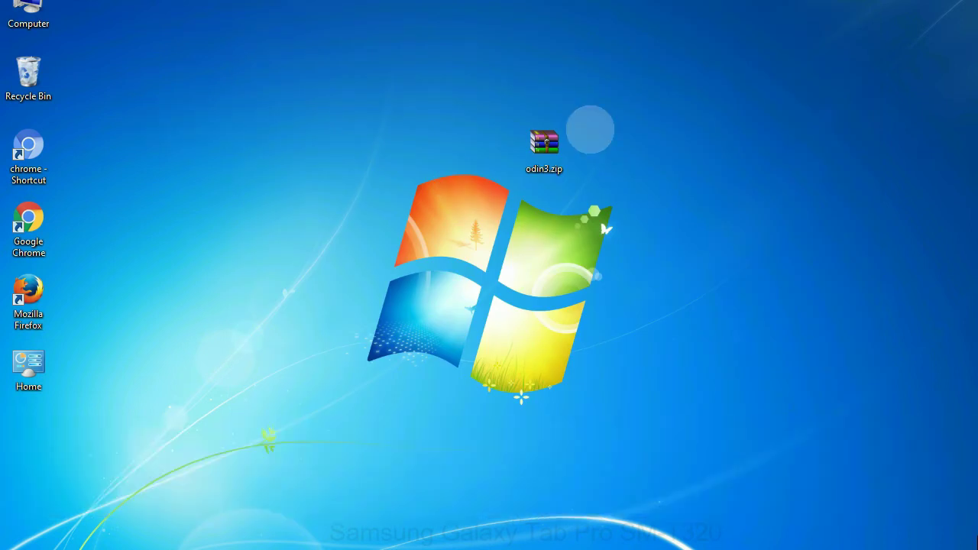
{"action": "left_click", "coordinate": [534, 142]}
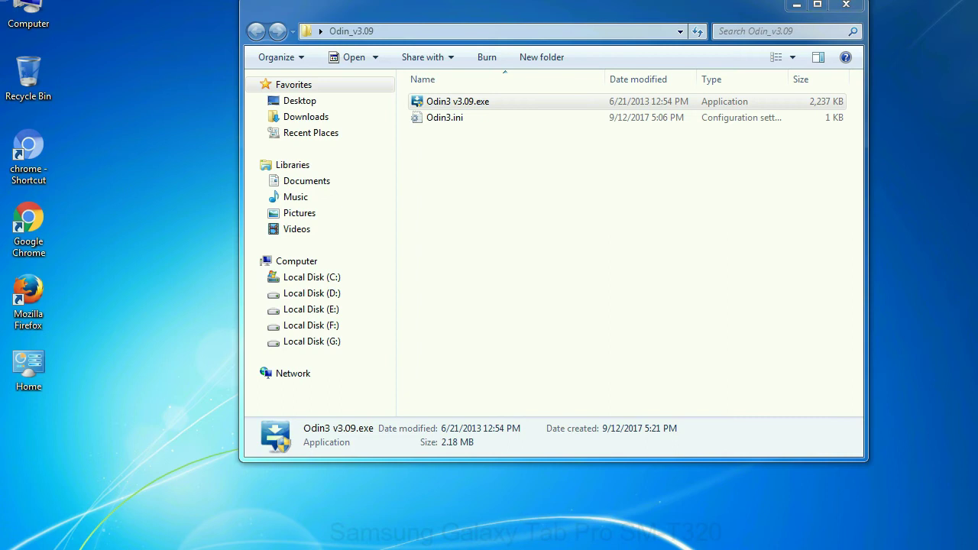
{"action": "key", "text": "Return"}
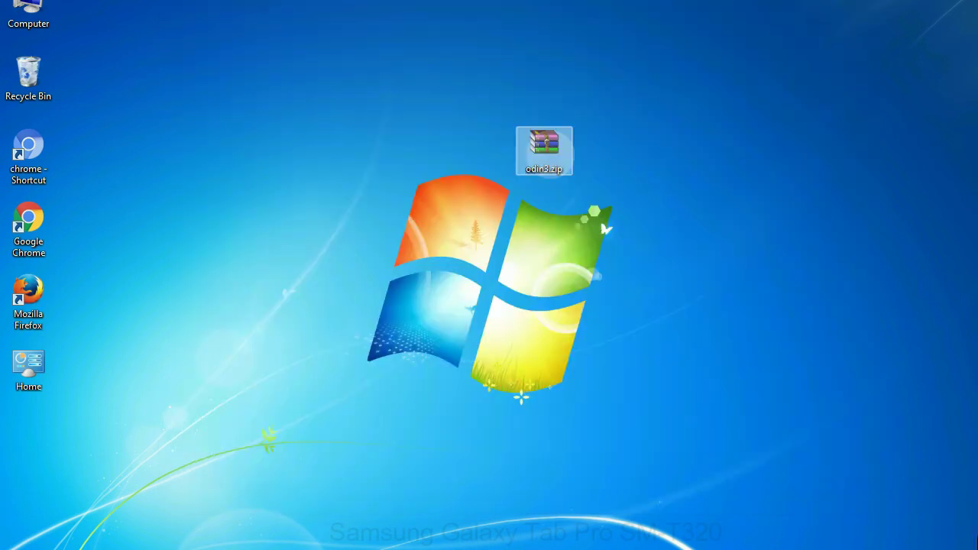
{"action": "left_click", "coordinate": [611, 144]}
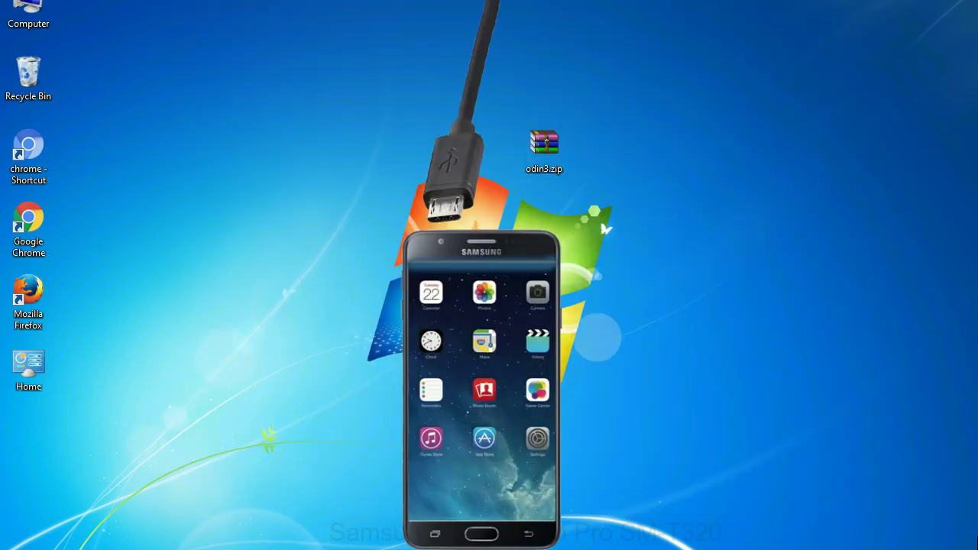
{"action": "left_click", "coordinate": [501, 181]}
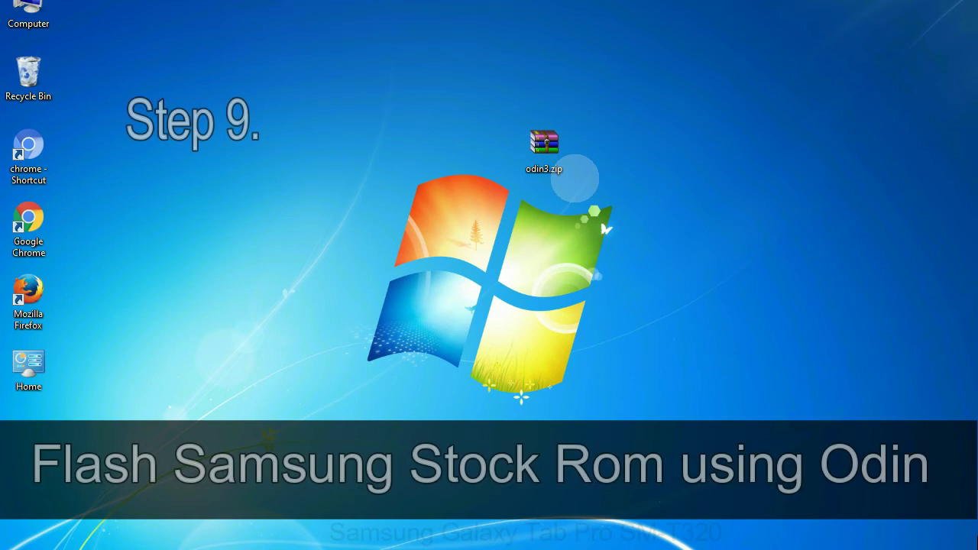
Select the odin3.zip archive on the desktop
{"action": "left_click", "coordinate": [550, 149]}
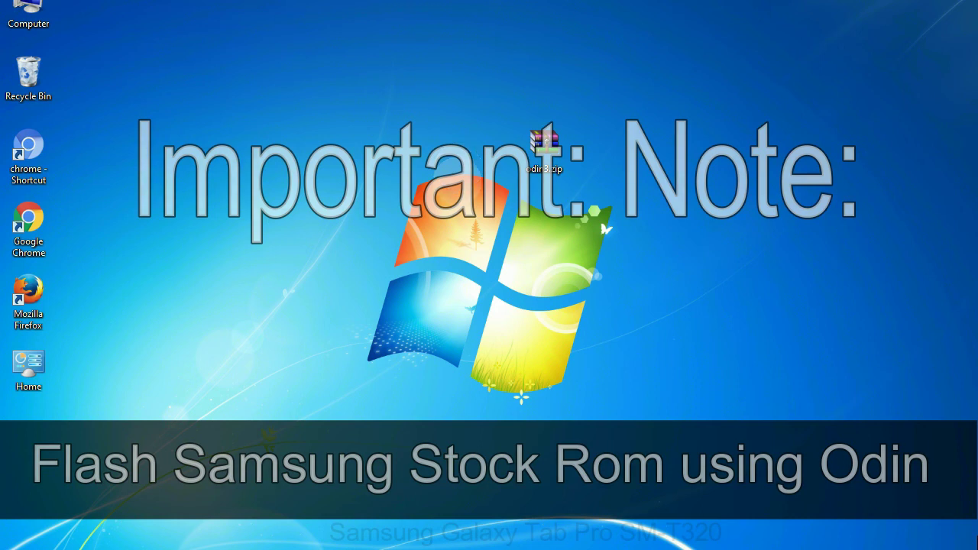
{"action": "left_click", "coordinate": [535, 133]}
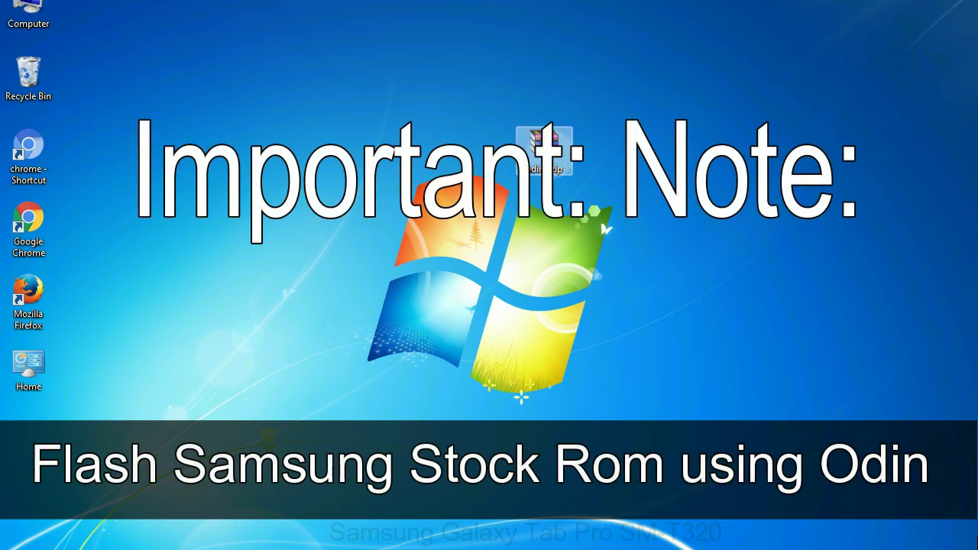
{"action": "left_click", "coordinate": [609, 143]}
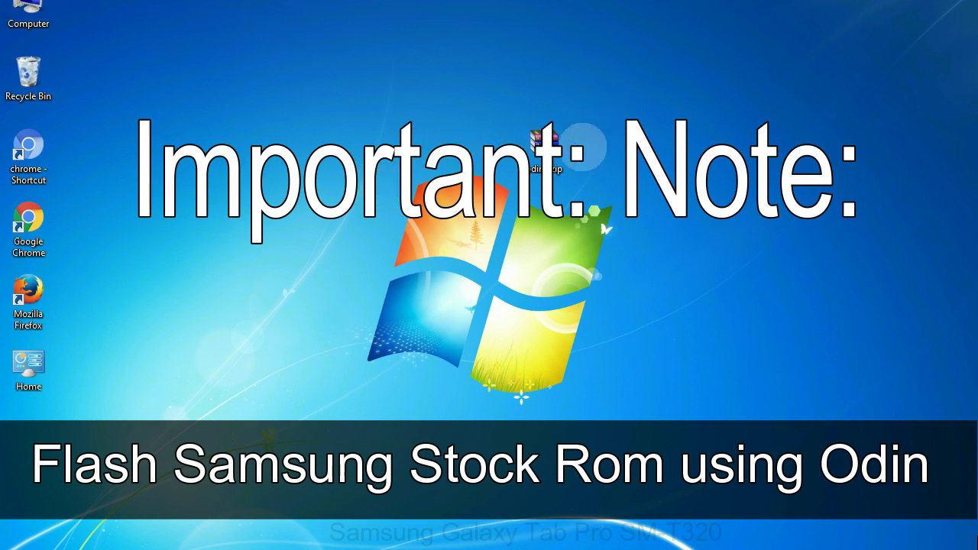
{"action": "left_click", "coordinate": [567, 147]}
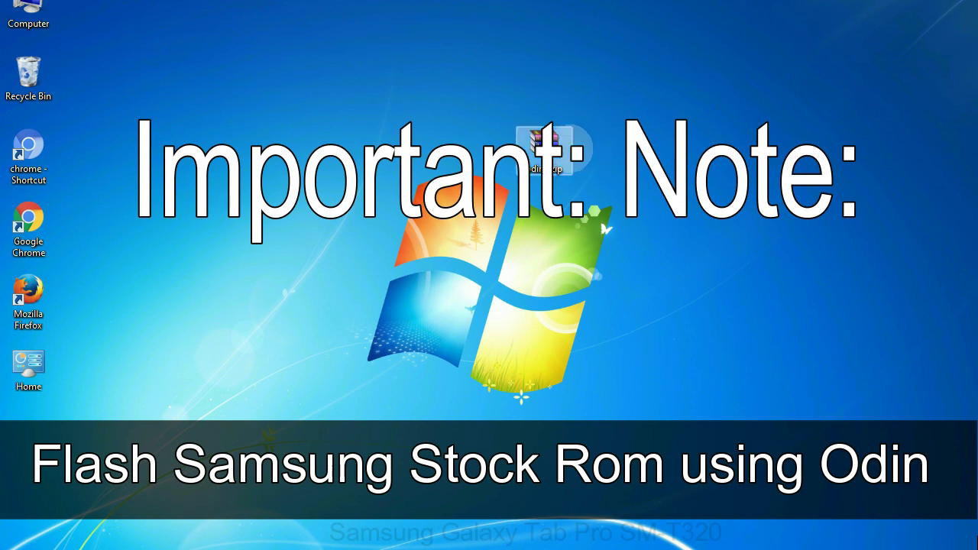